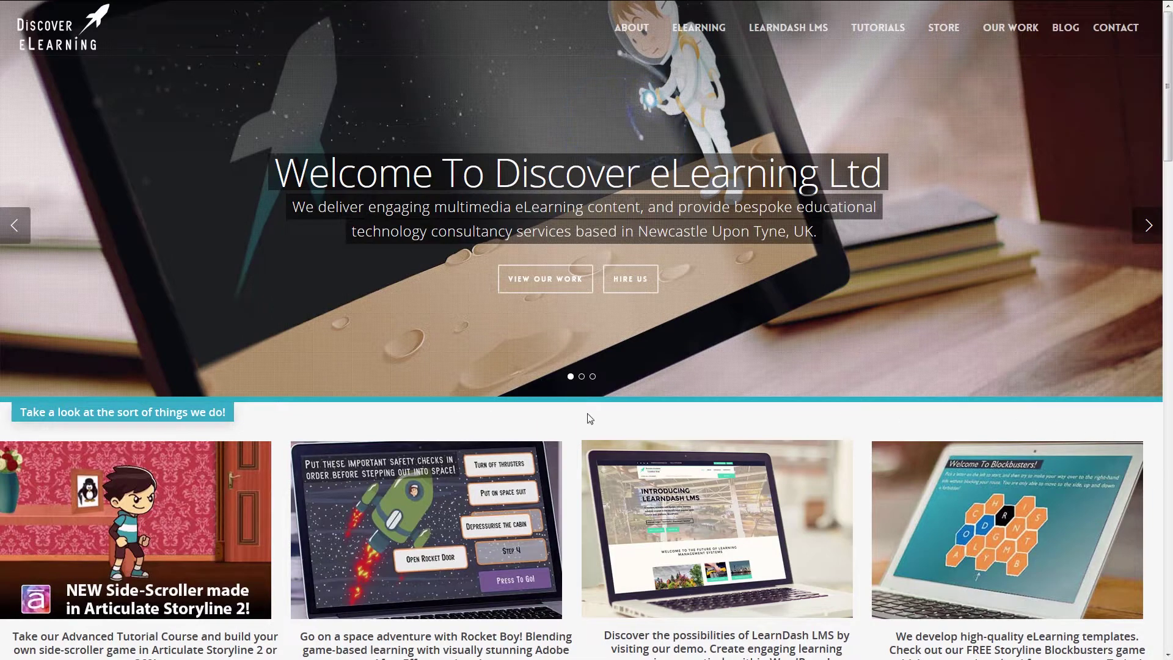
Play the Escape The Room side-scroller demo in a lightbox, walking the boy right to the vase table
click(174, 513)
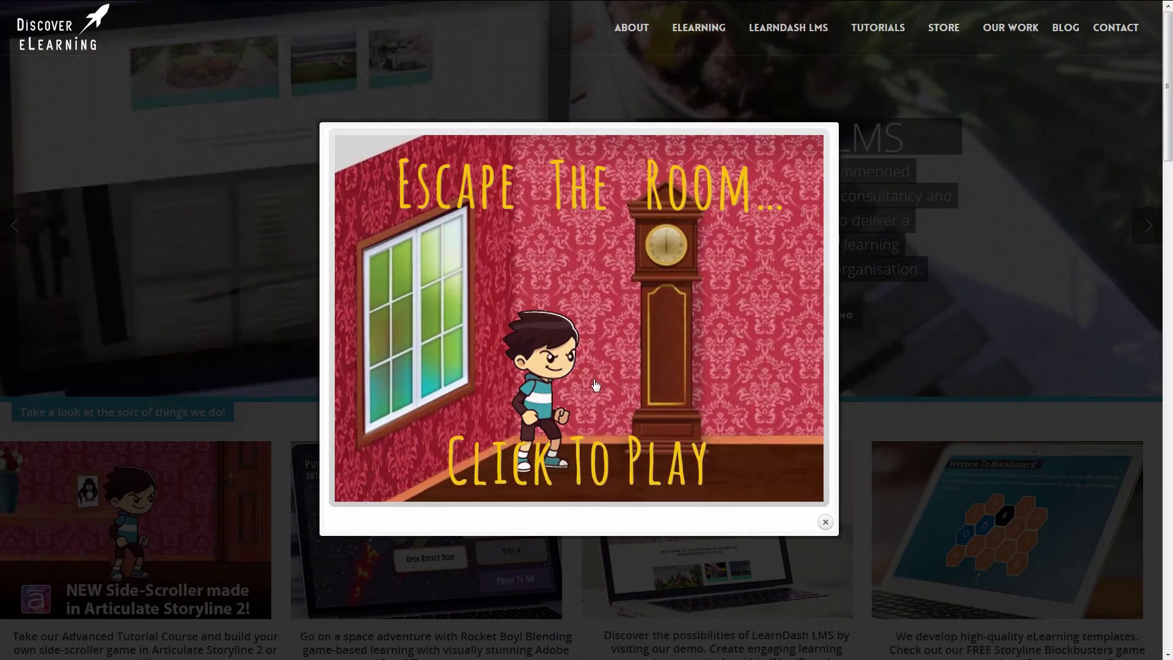
click(612, 385)
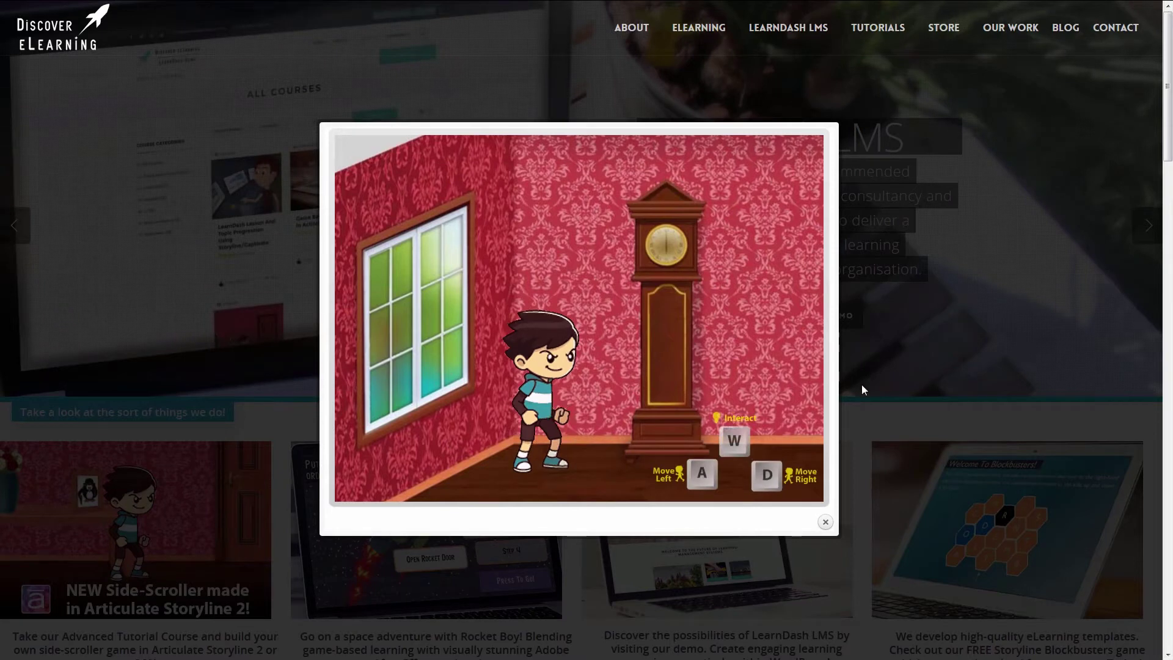
key(d)
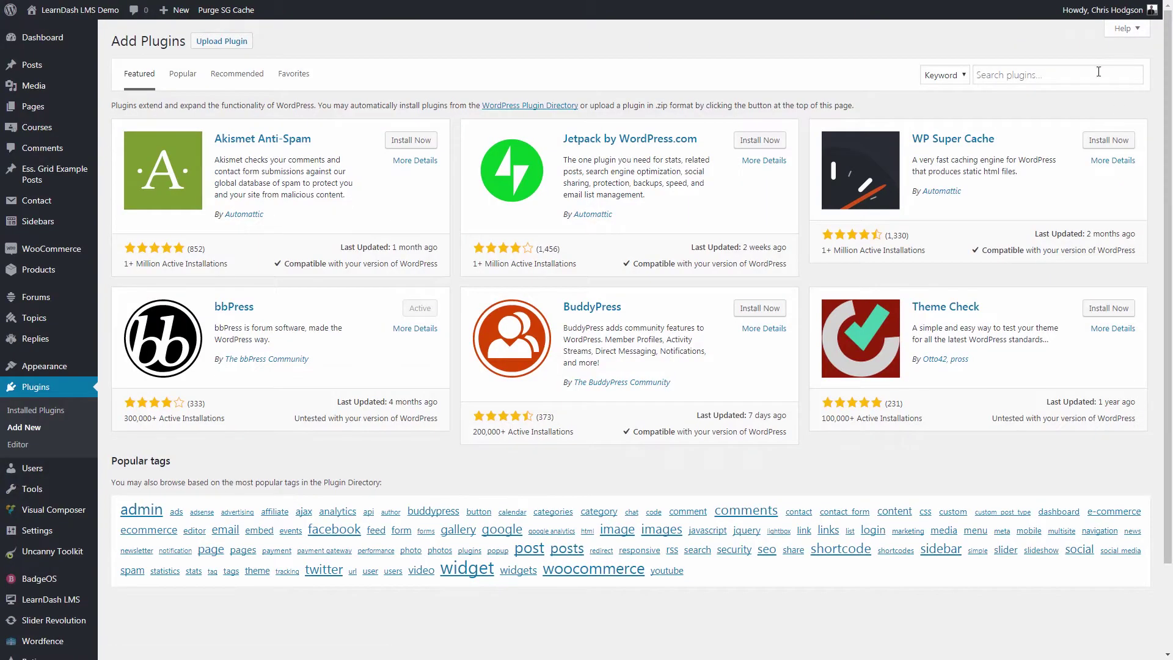
Search plugins for 'wp vi' and open the WP Video Lightbox plugin details
click(1098, 72)
text(wp video lightbox)
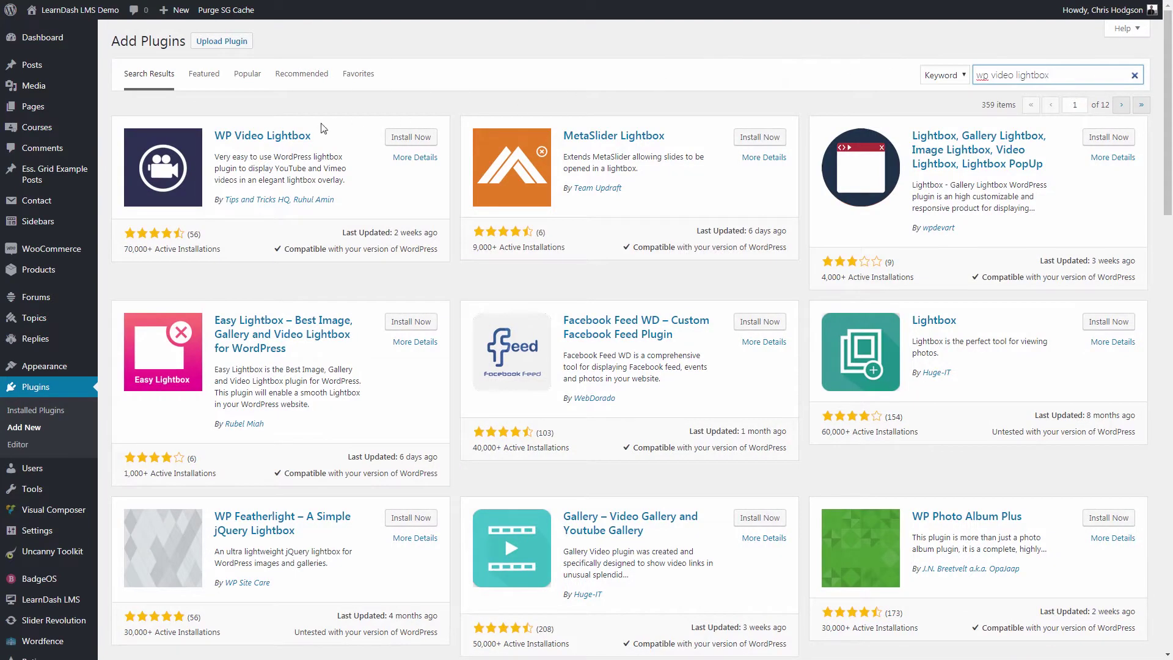
click(304, 135)
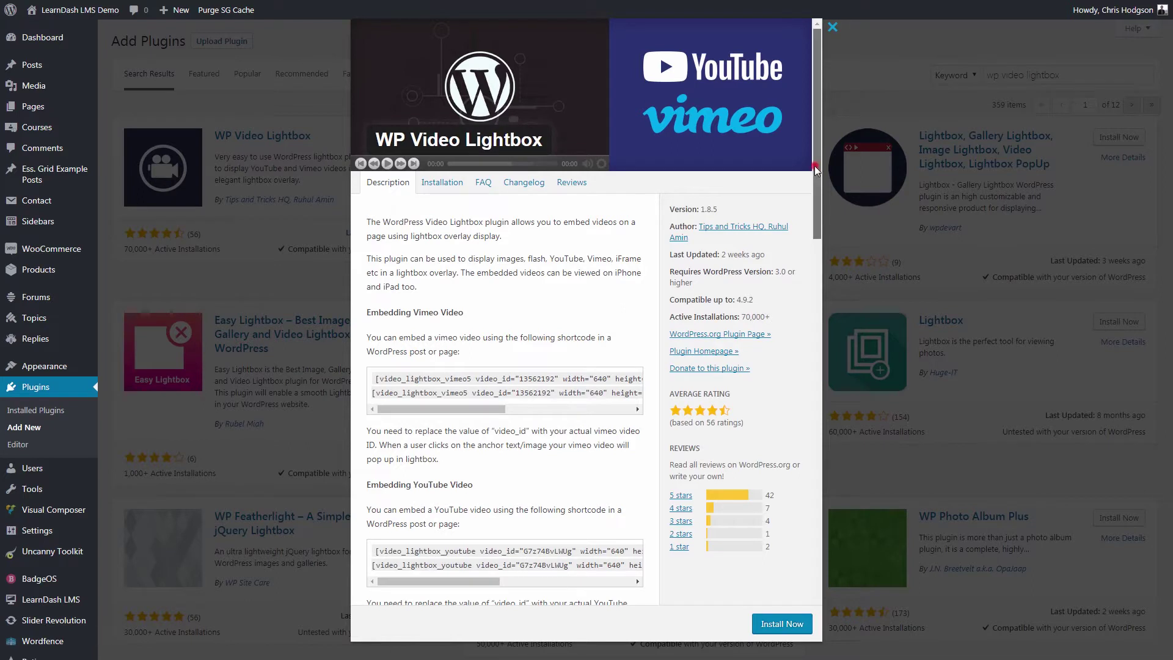
Review the plugin details, including the Embedding Vimeo Video section, and install WP Video Lightbox
drag(817, 169, 819, 236)
drag(480, 277, 406, 277)
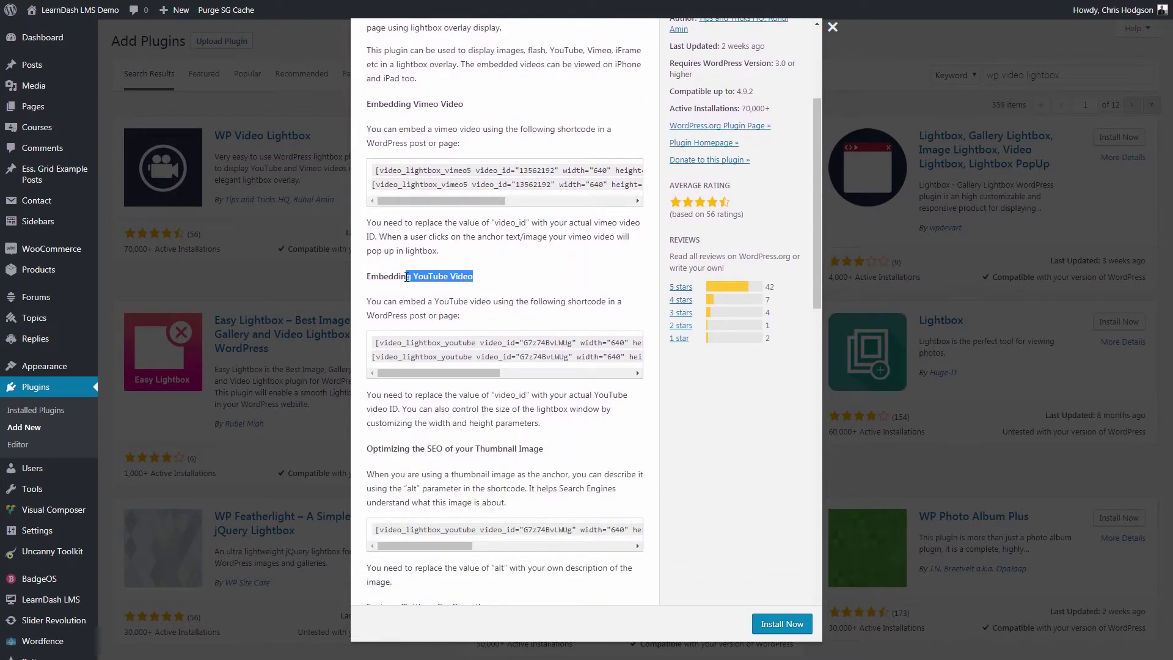
drag(464, 105, 407, 105)
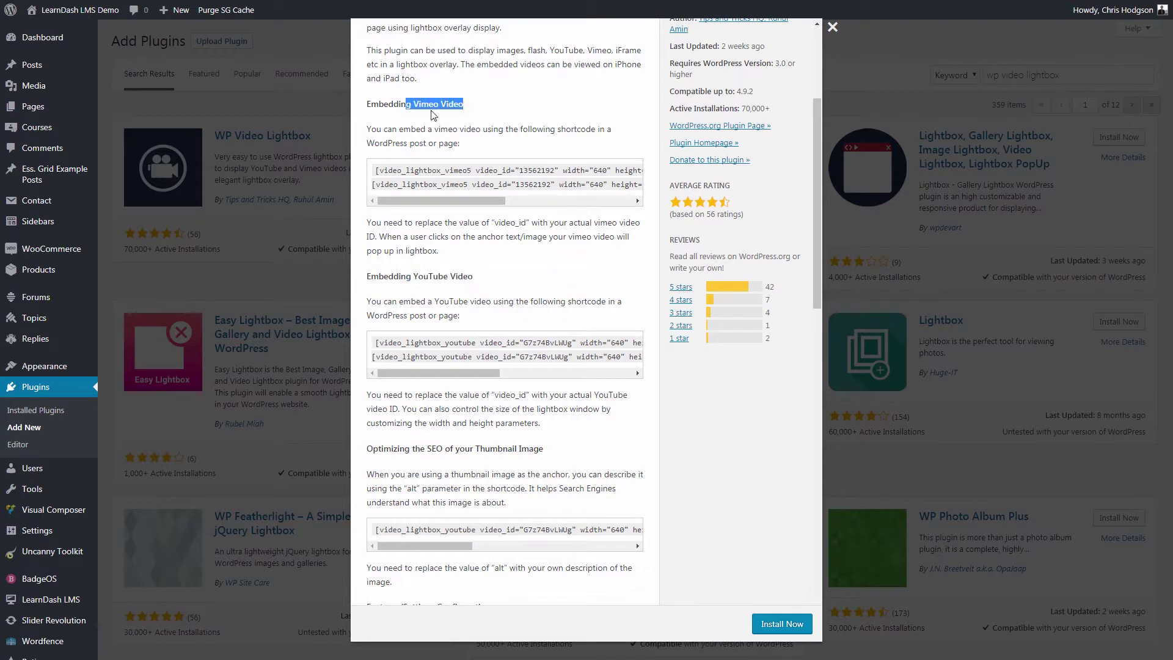
drag(816, 239, 810, 353)
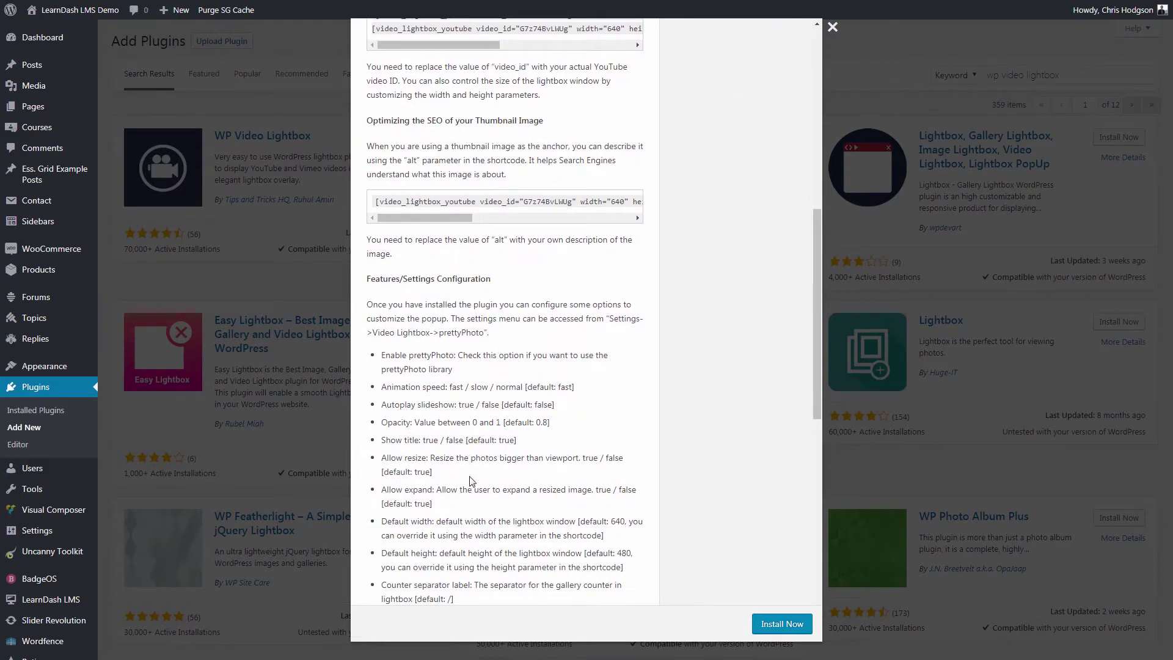
click(793, 629)
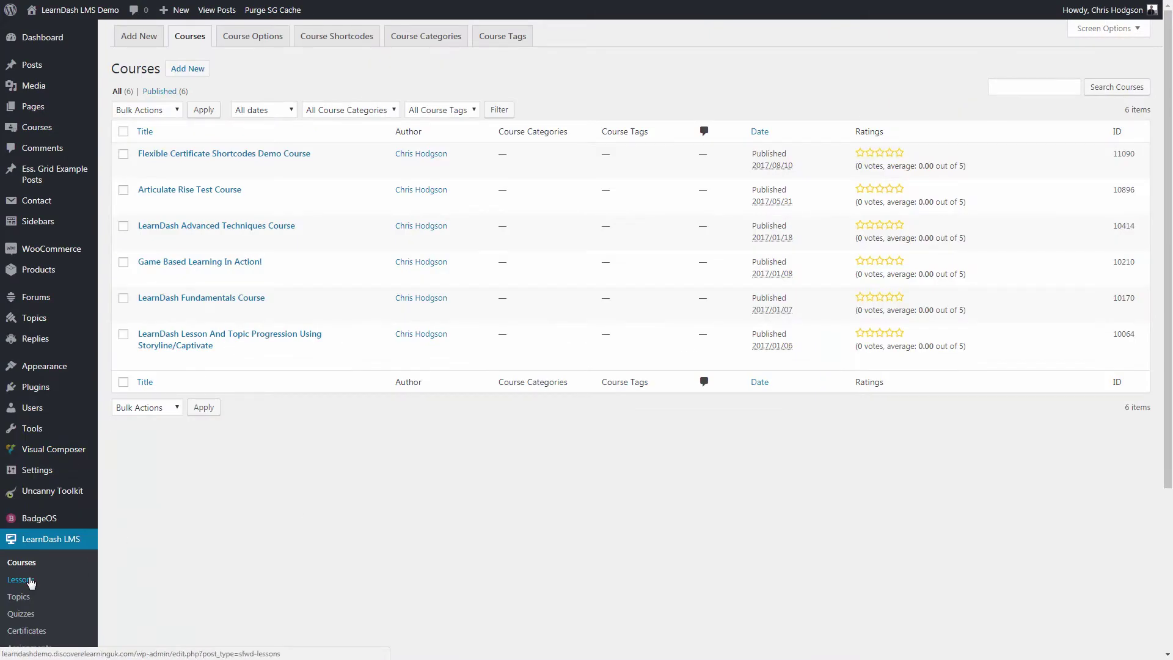
Edit the Mark Lesson As Complete (Lightbox Demo) lesson from LearnDash Lessons and inspect its Launch Content image
click(31, 583)
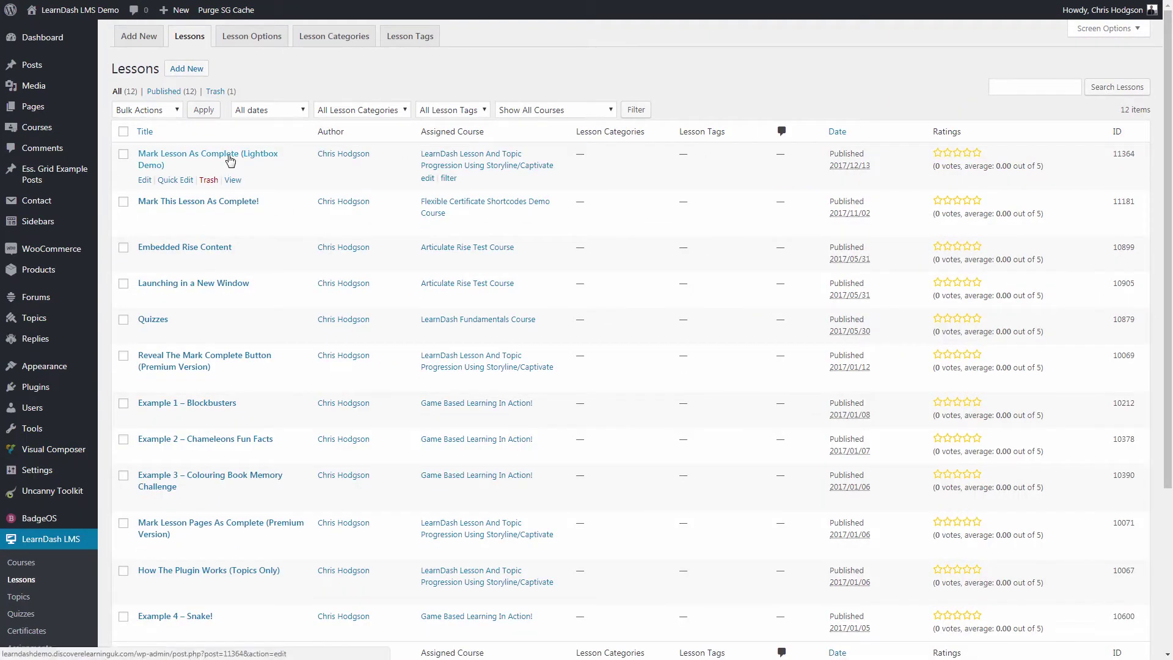
click(230, 162)
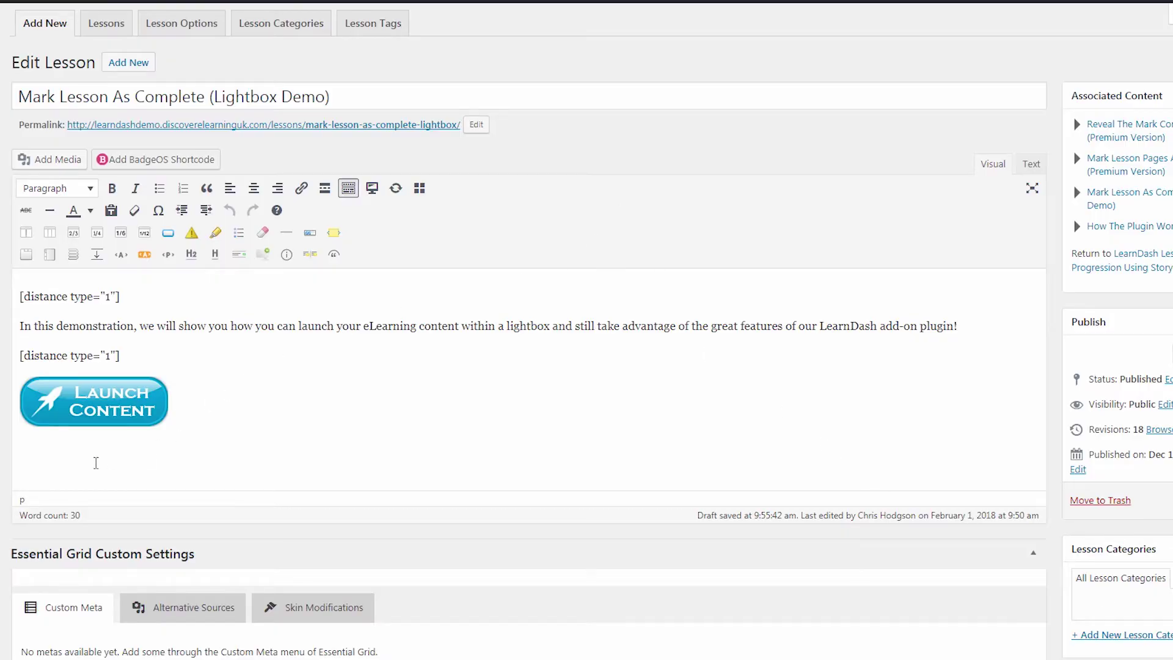
click(83, 403)
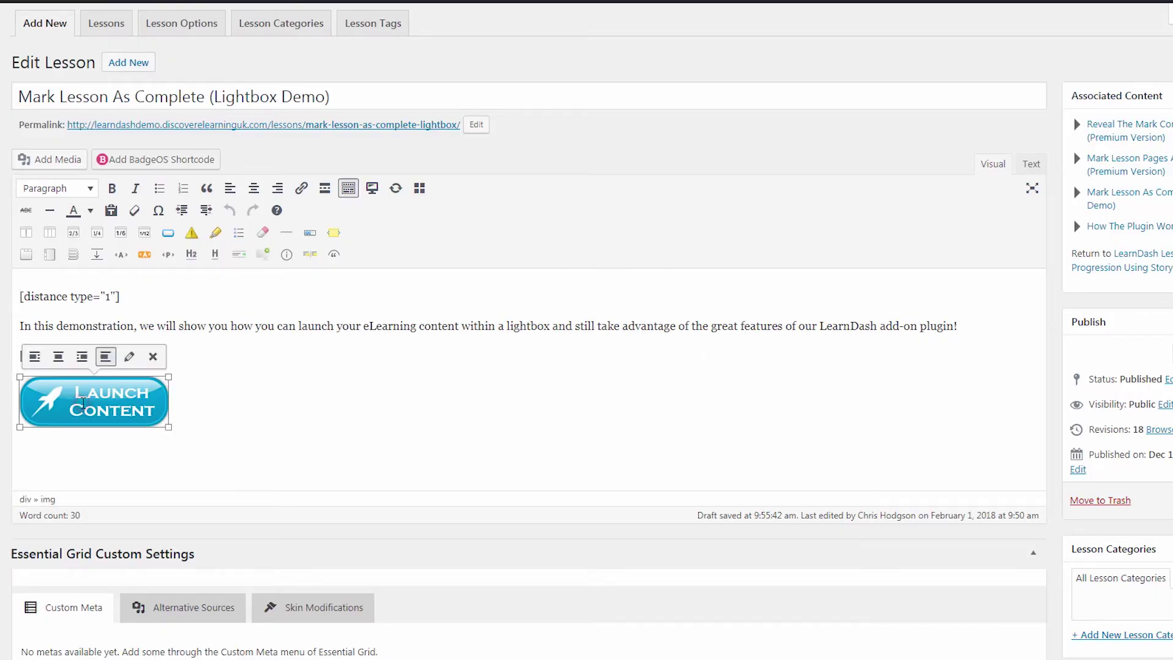
click(225, 402)
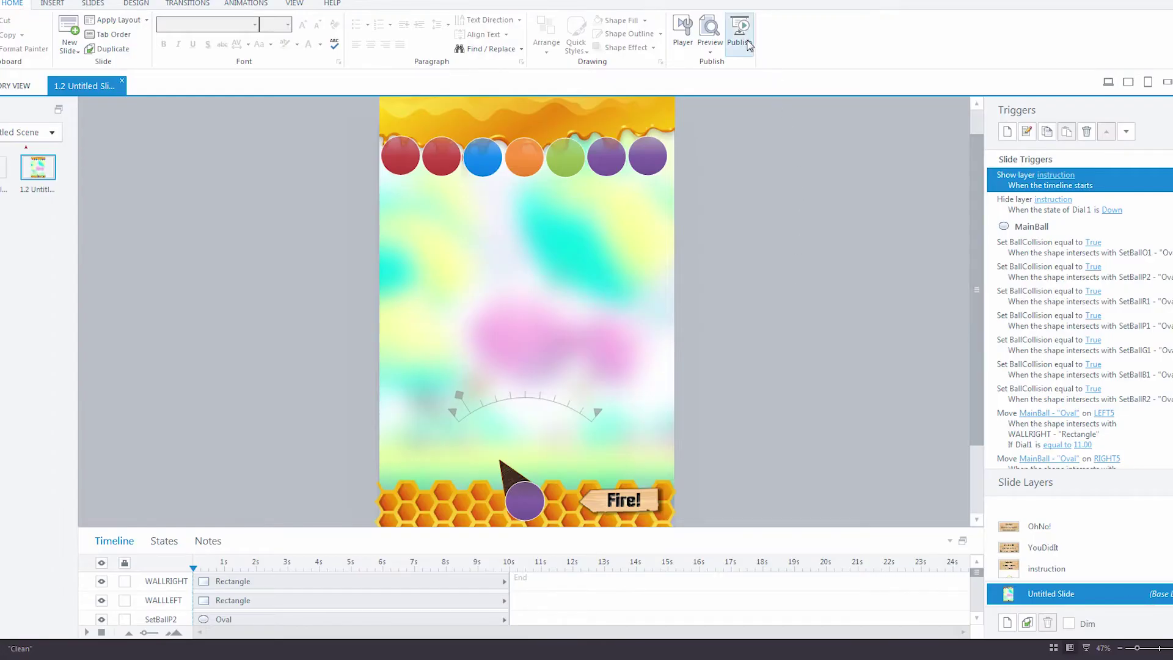
Publish the Beehive Bedlam Demo project to Web (HTML5) in the Desktop folder
click(740, 34)
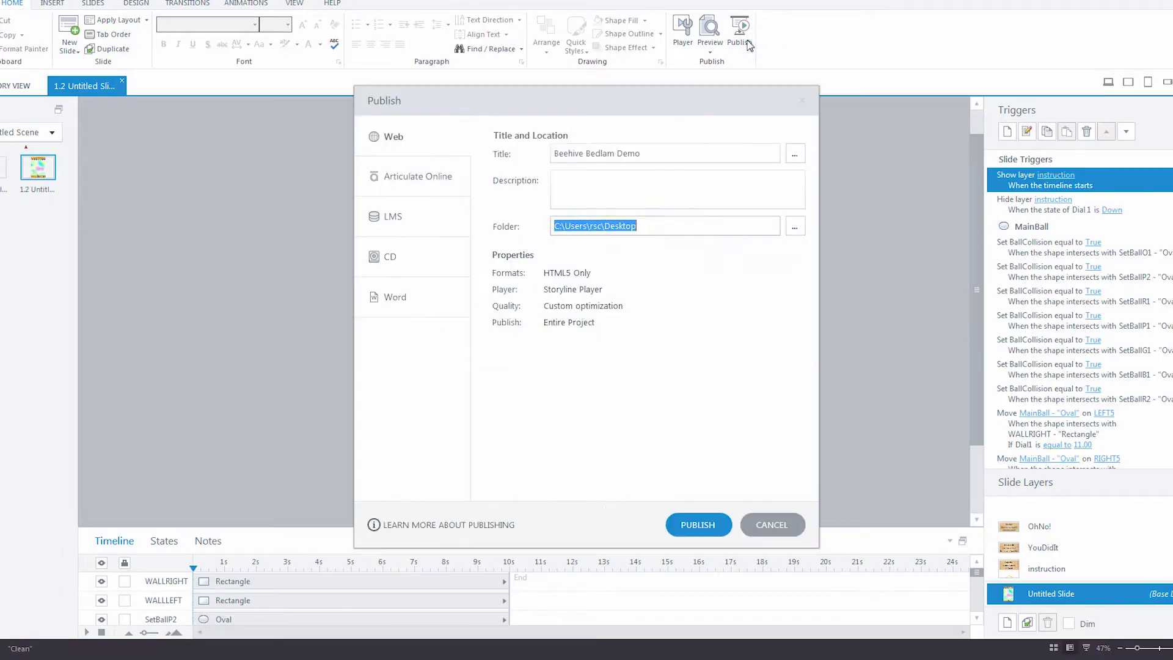
click(411, 132)
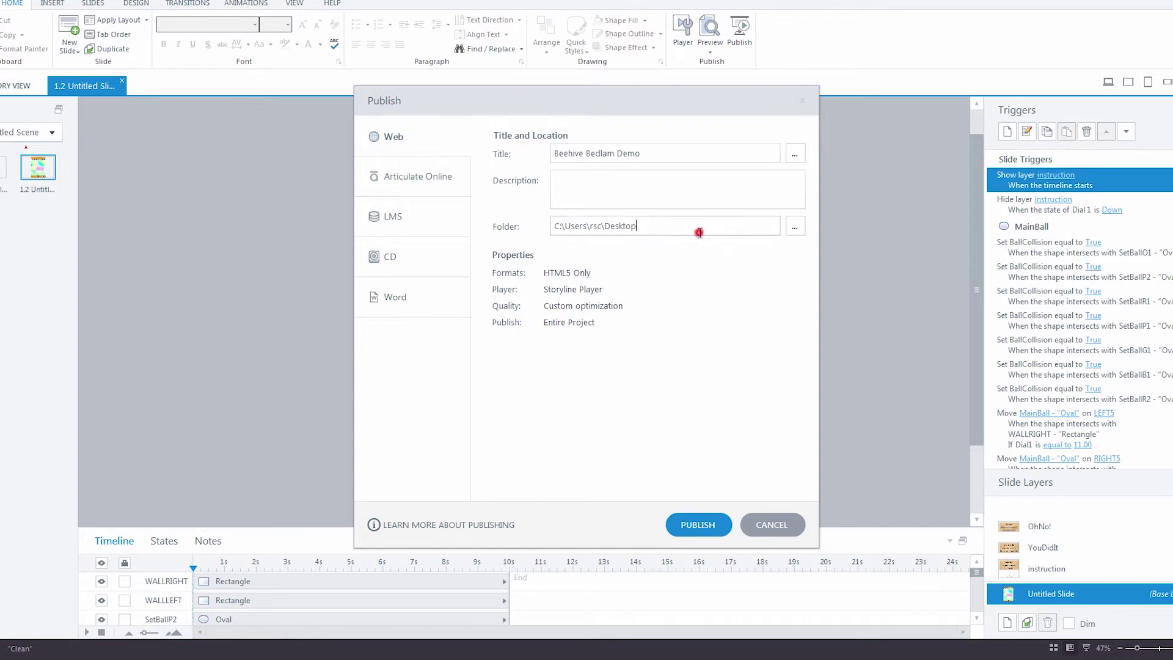
click(698, 524)
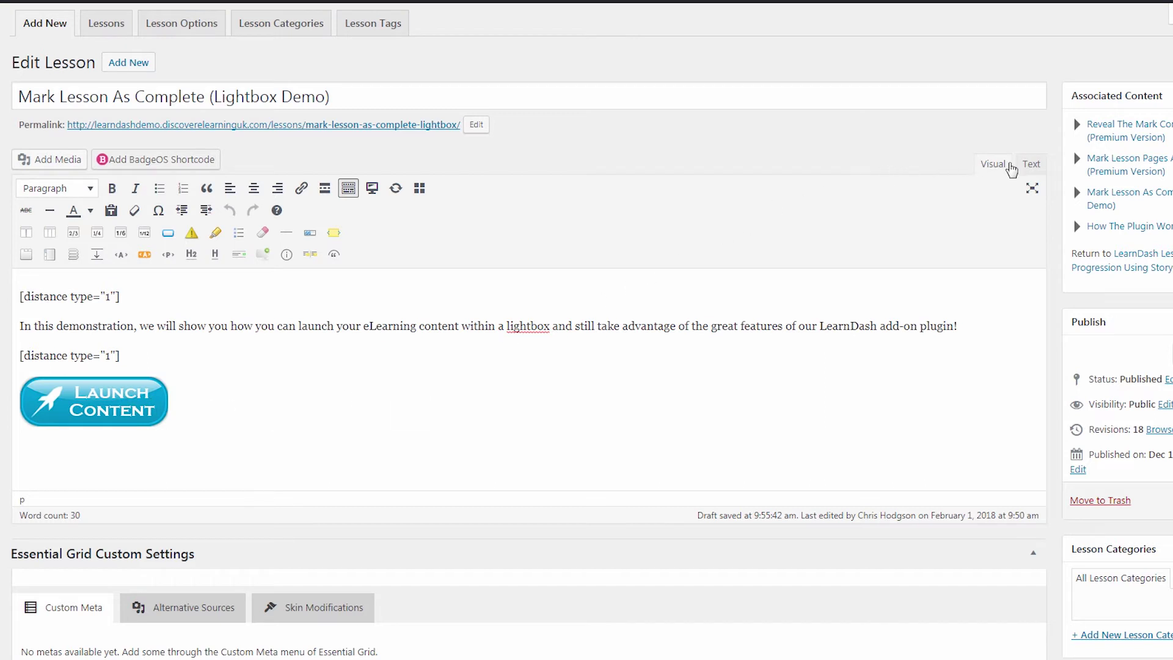
In the Text view, wrap the Launch Content image in a story.html link with rel wp-video-lightbox
click(1030, 165)
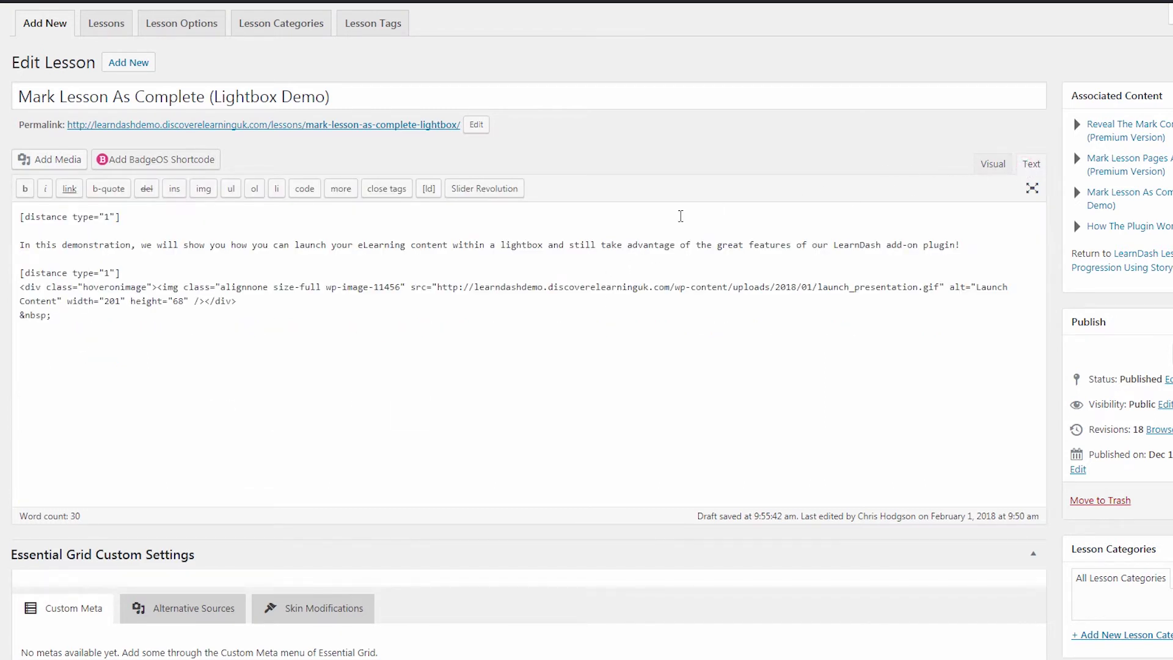
click(20, 286)
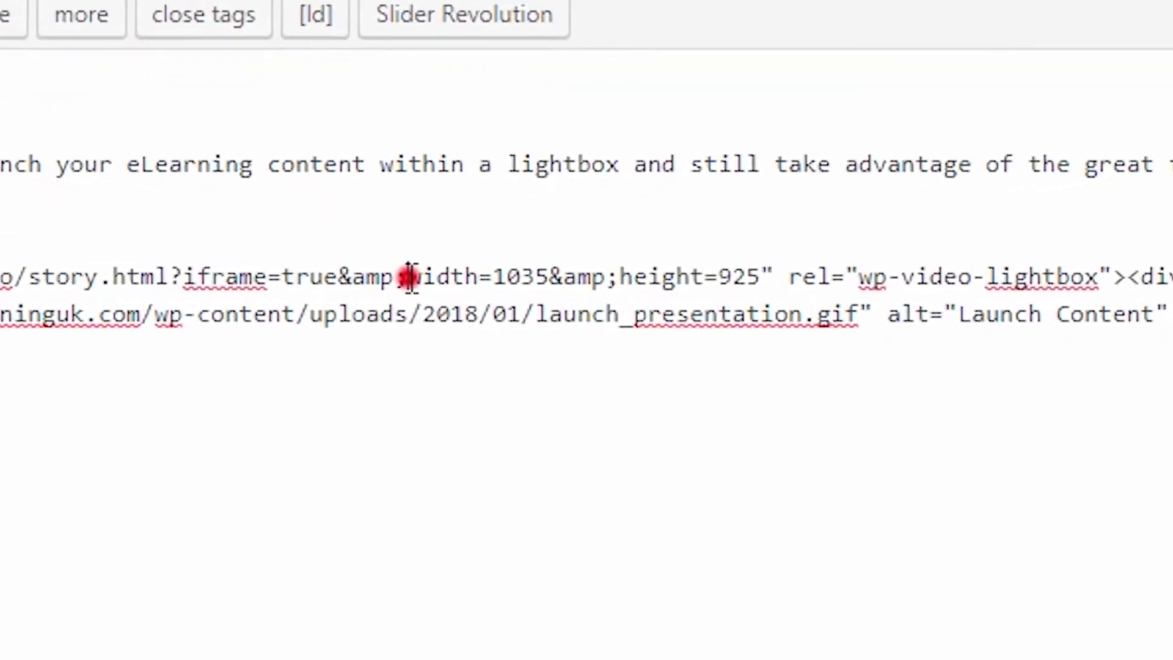
double_click(488, 287)
drag(489, 275, 815, 280)
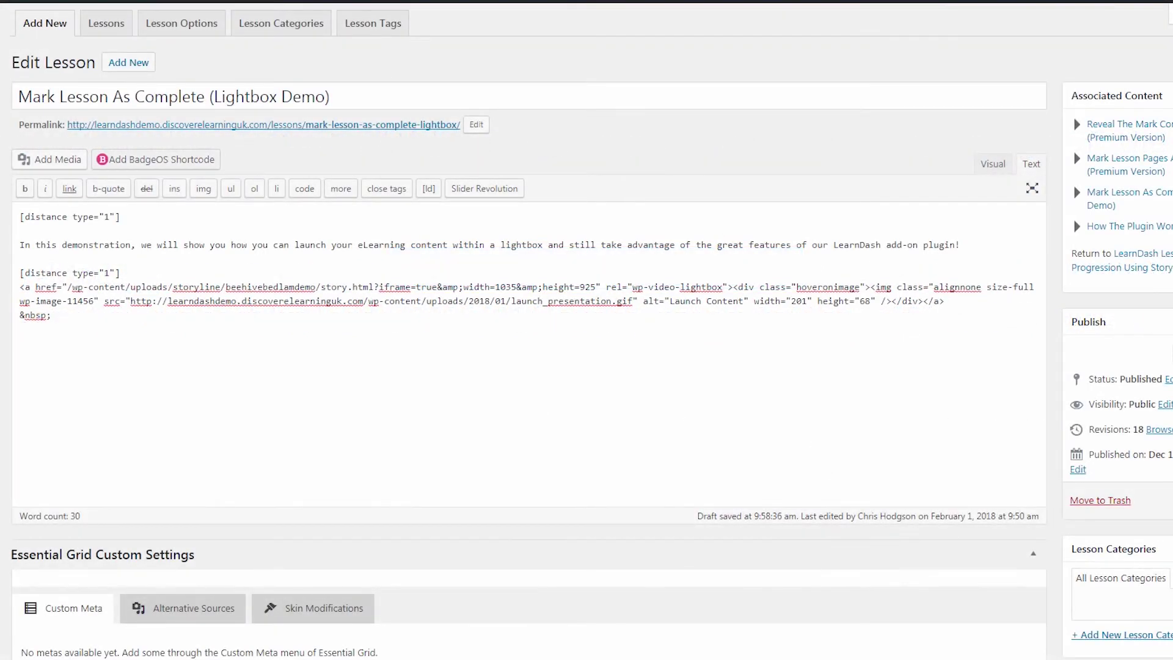
Tick Hide Mark Complete for the lesson and update it
scroll(528, 330, down, 9)
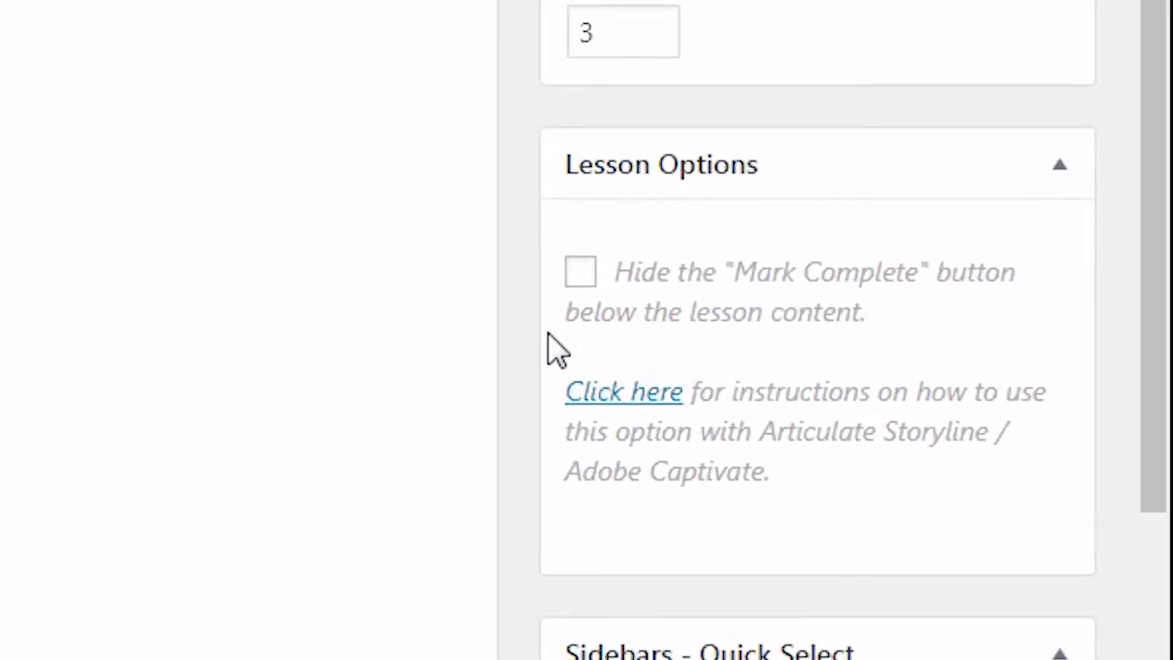
click(584, 275)
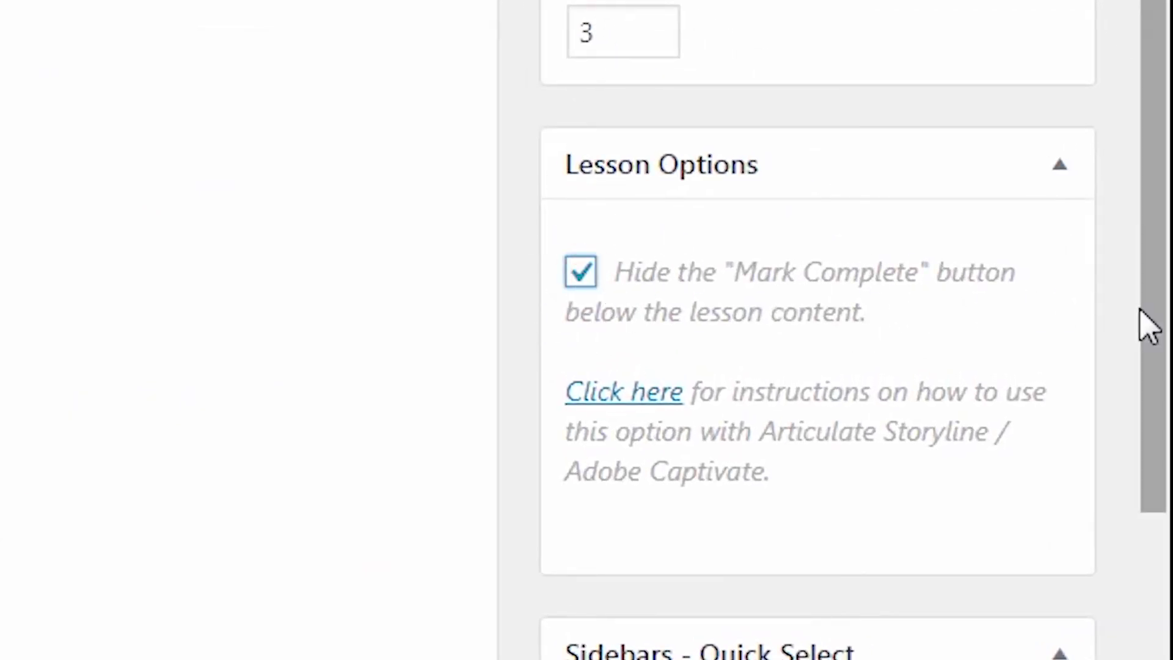
drag(1141, 309, 1145, 0)
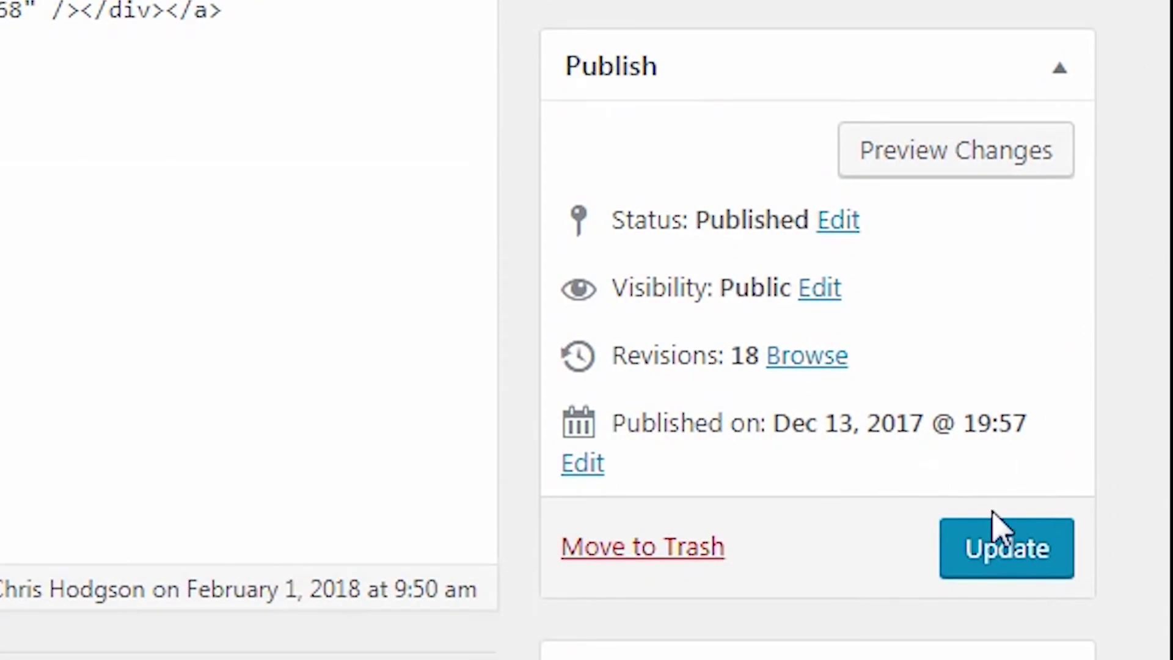
click(983, 547)
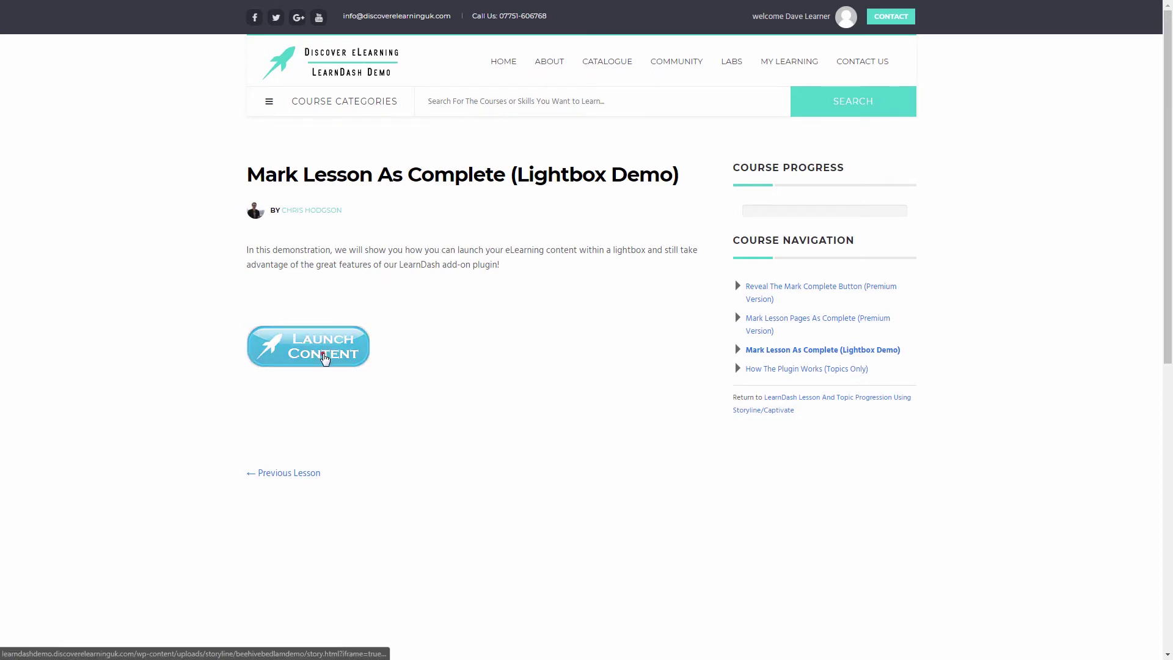
Launch the bubble game, fire at the purple bubbles to win, then mark the lesson complete
click(324, 359)
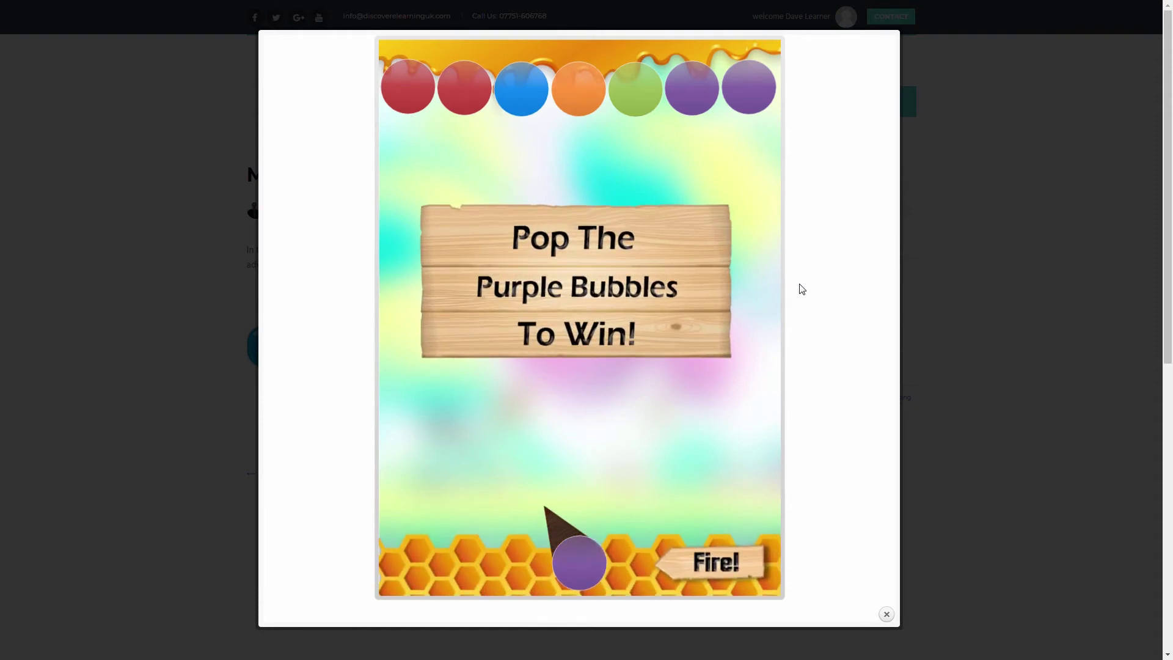
drag(552, 524, 603, 521)
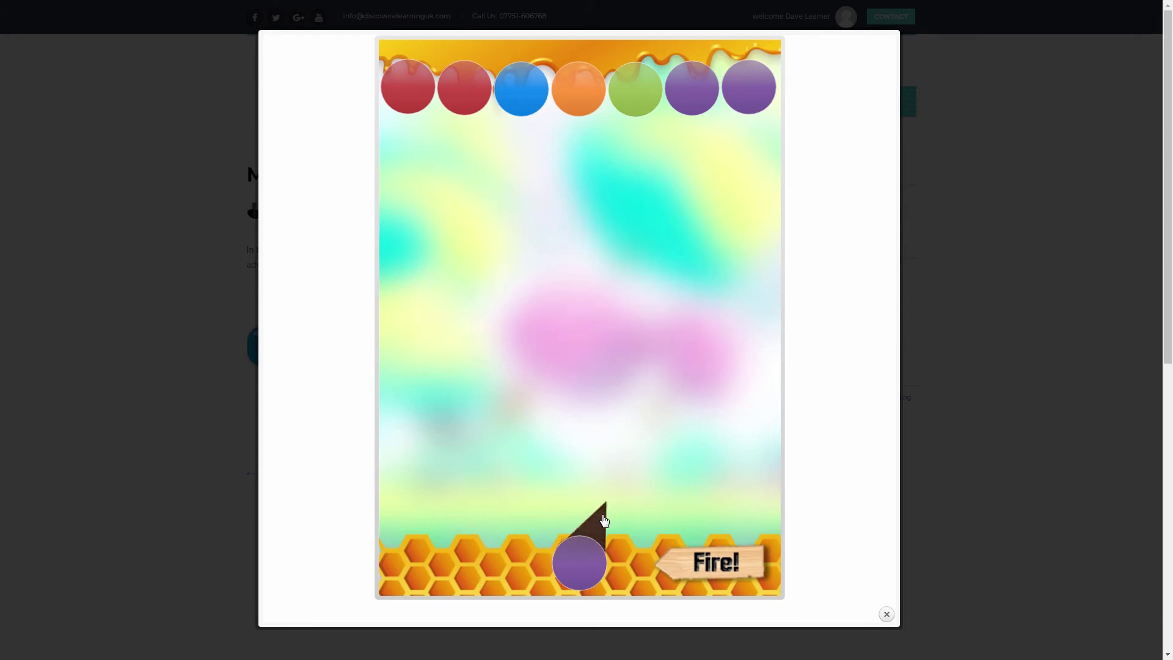
click(700, 558)
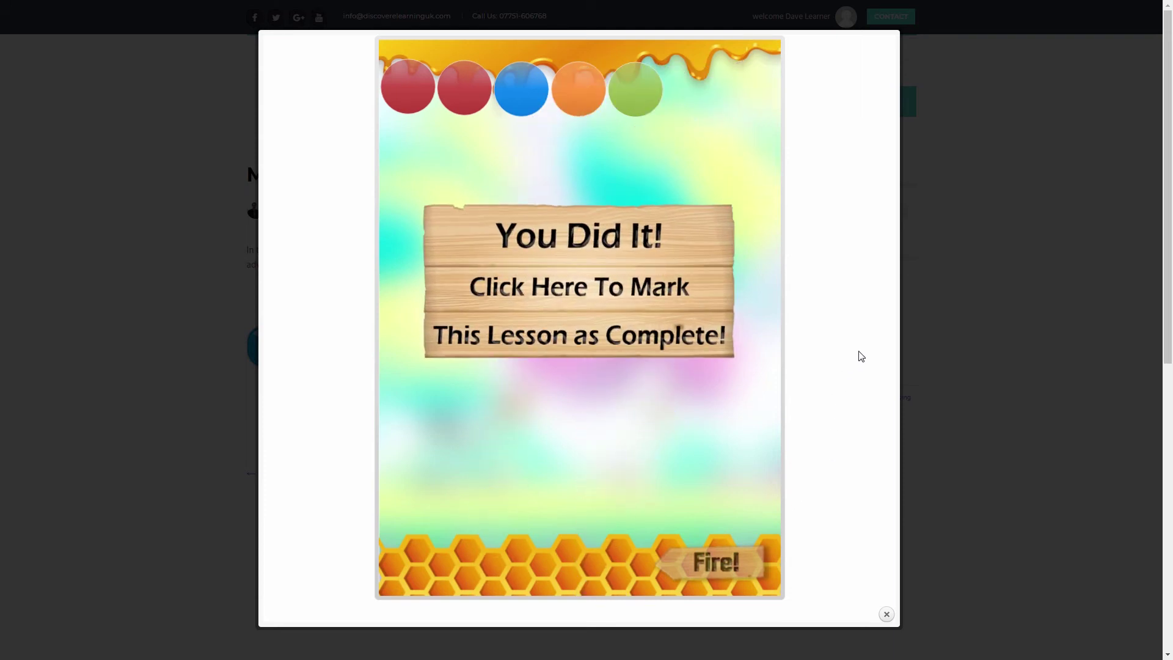
click(597, 280)
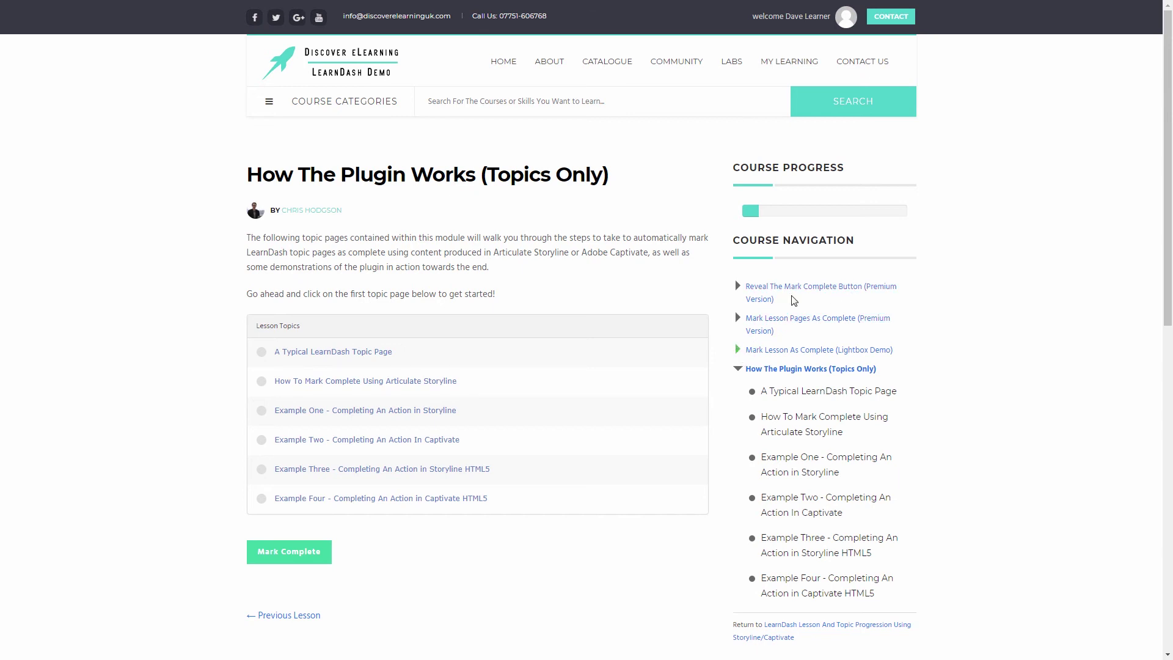
Return to the LearnDash Lesson And Topic Progression course and scroll to its Course Content list
scroll(868, 367, down, 2)
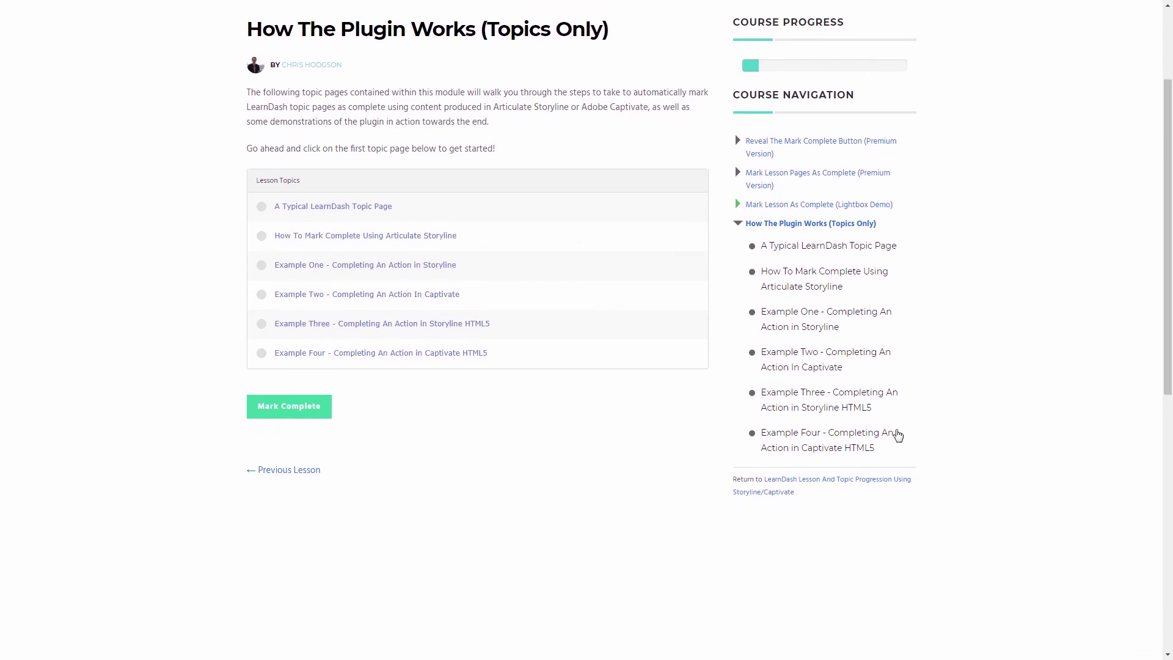
click(855, 480)
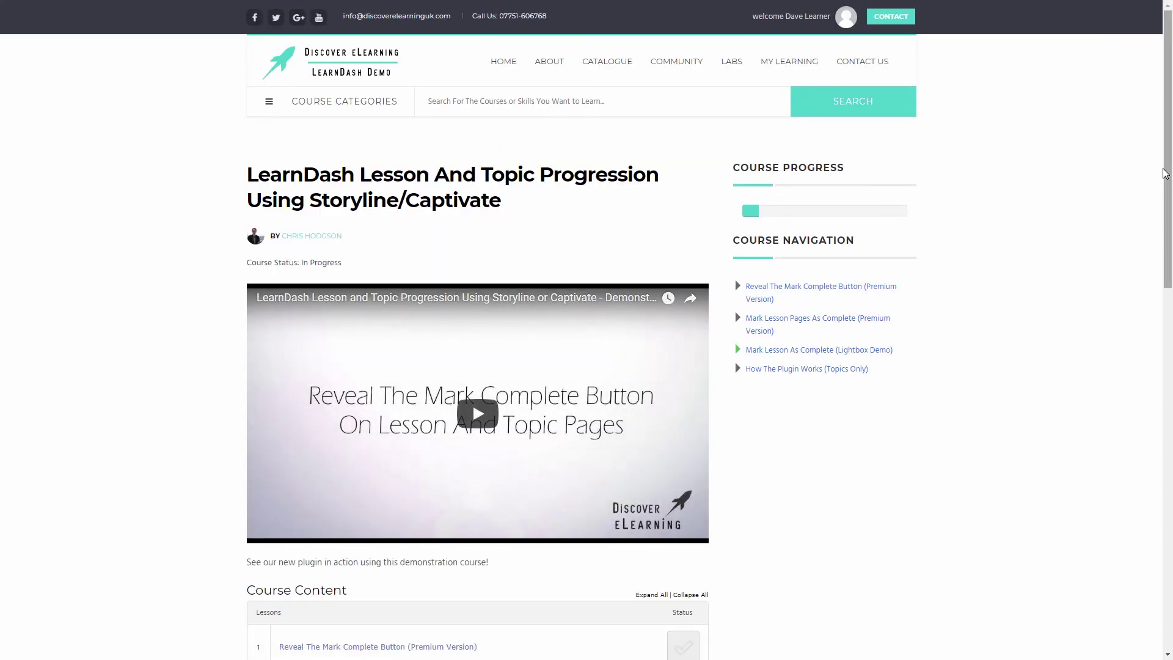
scroll(1172, 232, down, 2)
scroll(1171, 232, down, 5)
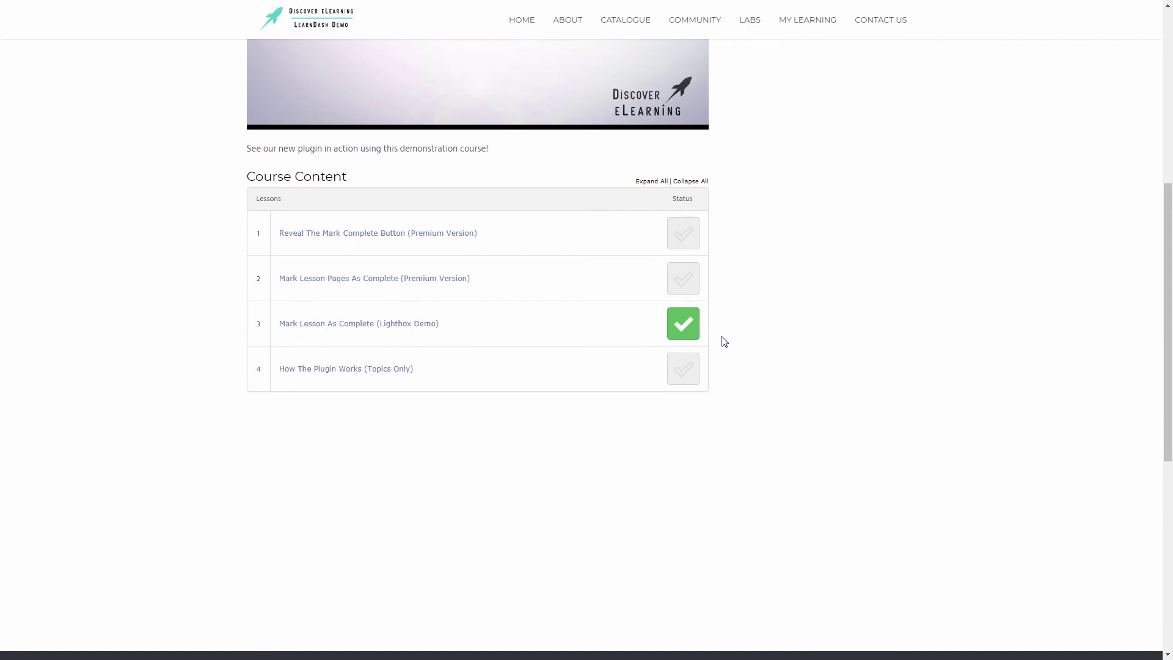